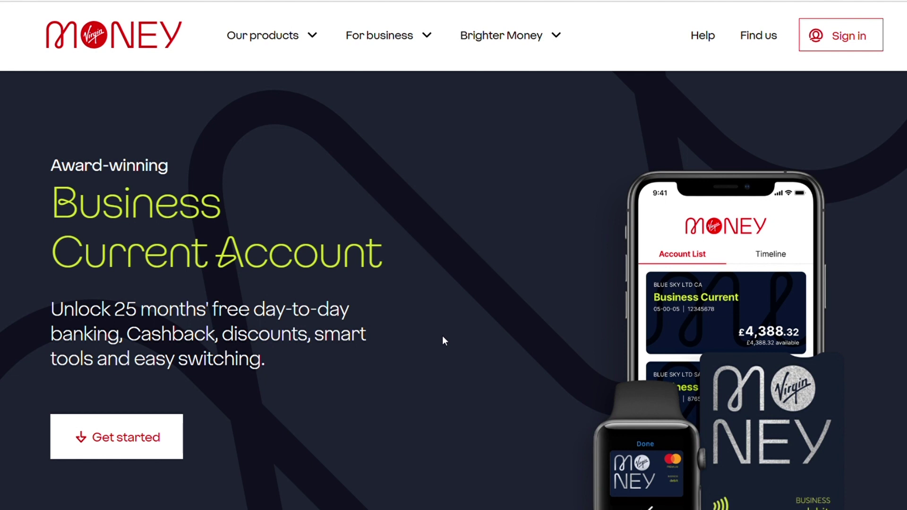
Start a new application for a limited company with one director and individual owners
click(142, 438)
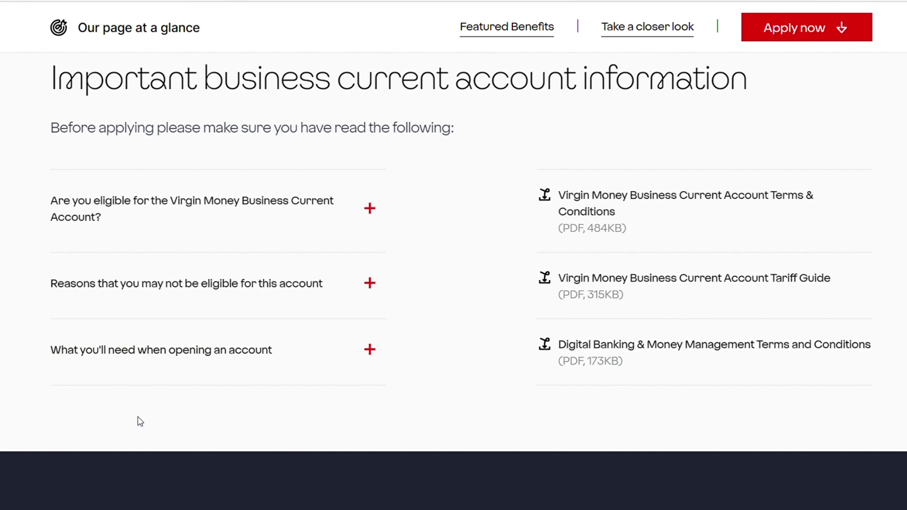
scroll(293, 380, down, 6)
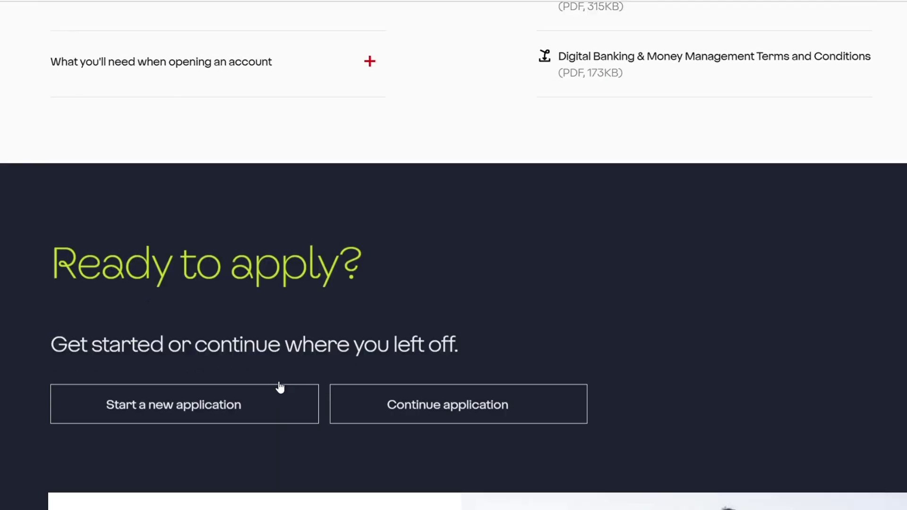
click(194, 380)
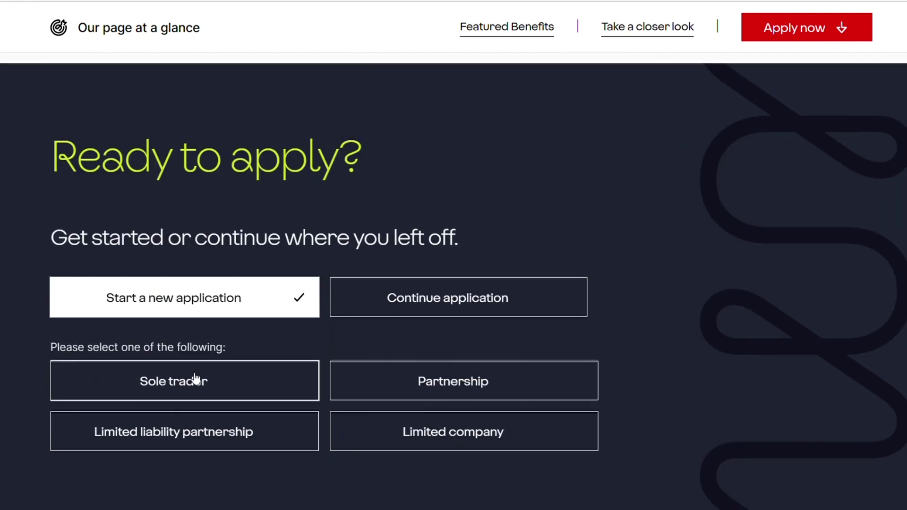
click(374, 430)
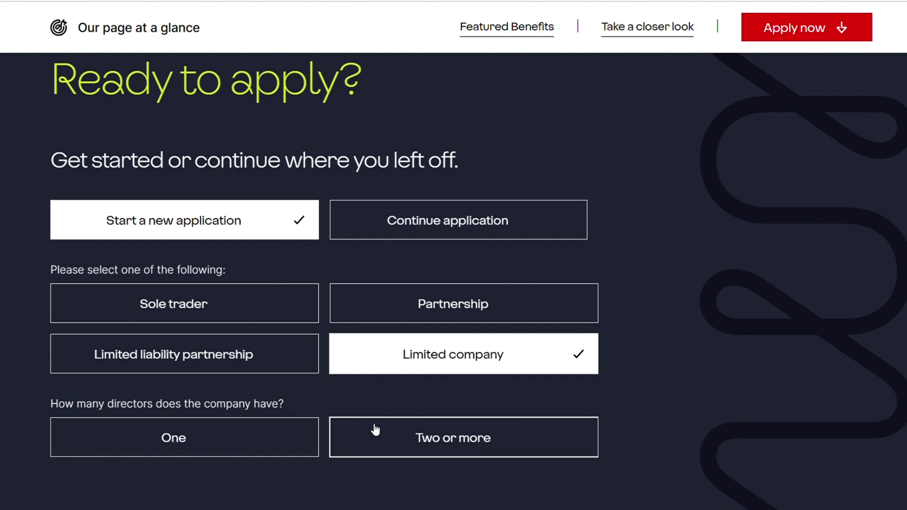
click(229, 445)
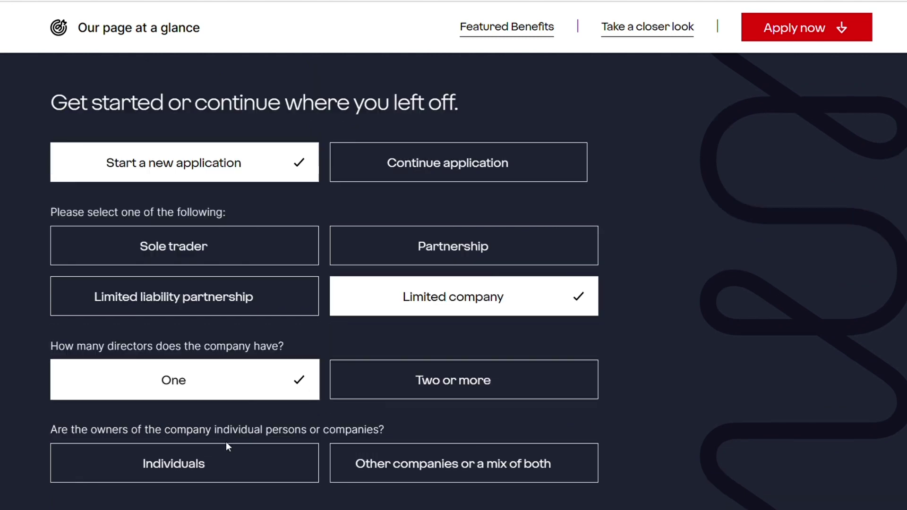
click(233, 471)
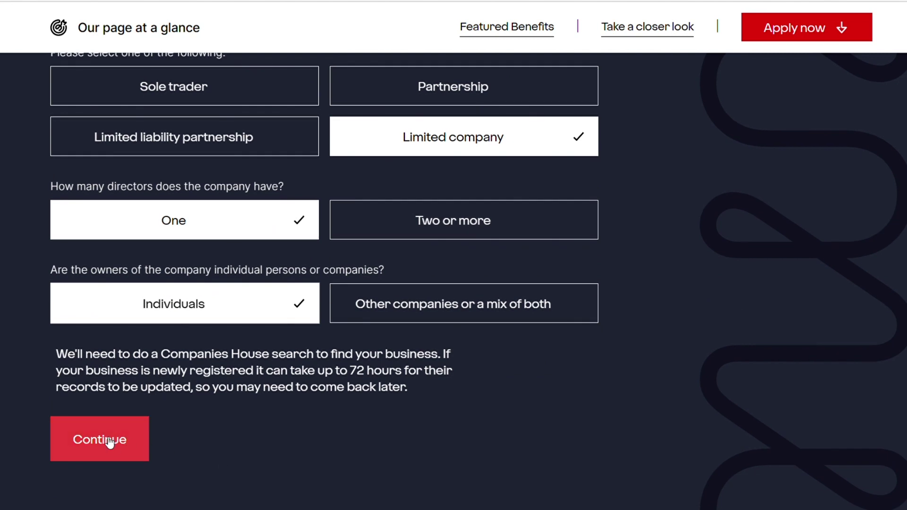
click(108, 442)
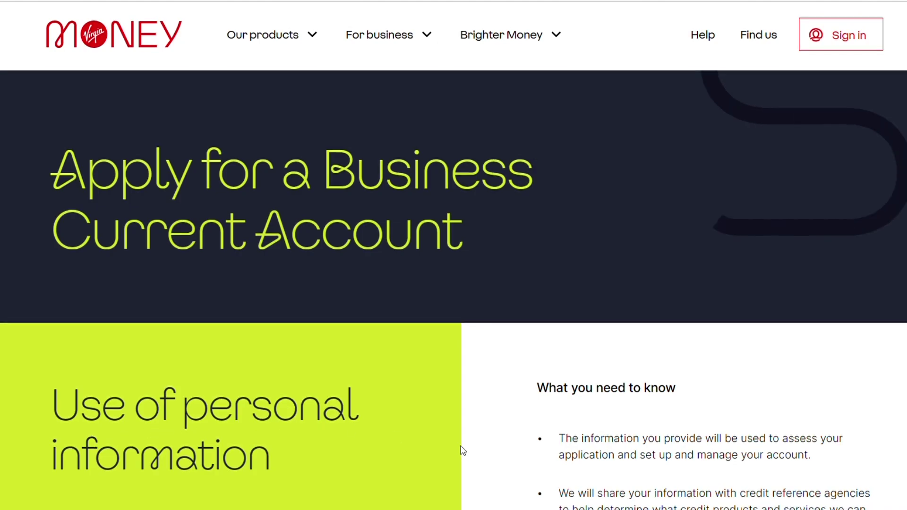
Acknowledge the privacy notice and start the business account application
scroll(462, 449, down, 3)
scroll(462, 449, down, 3)
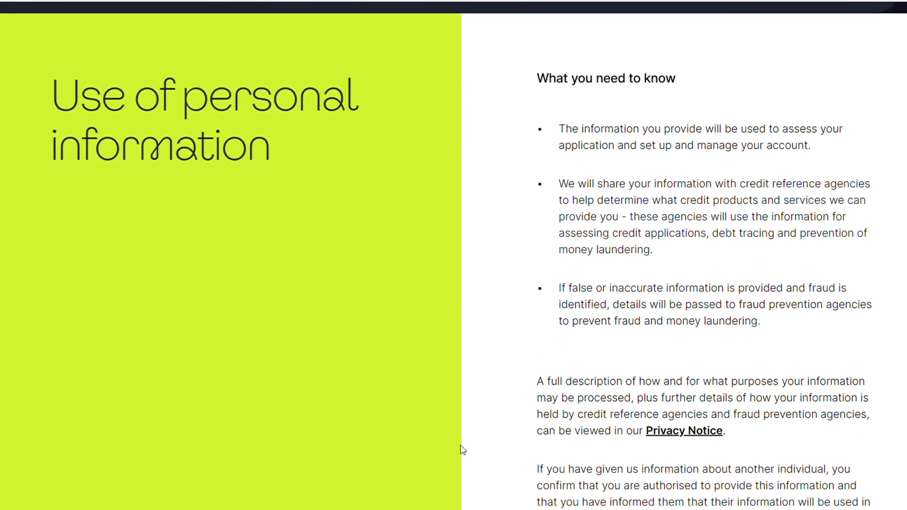
scroll(462, 450, down, 6)
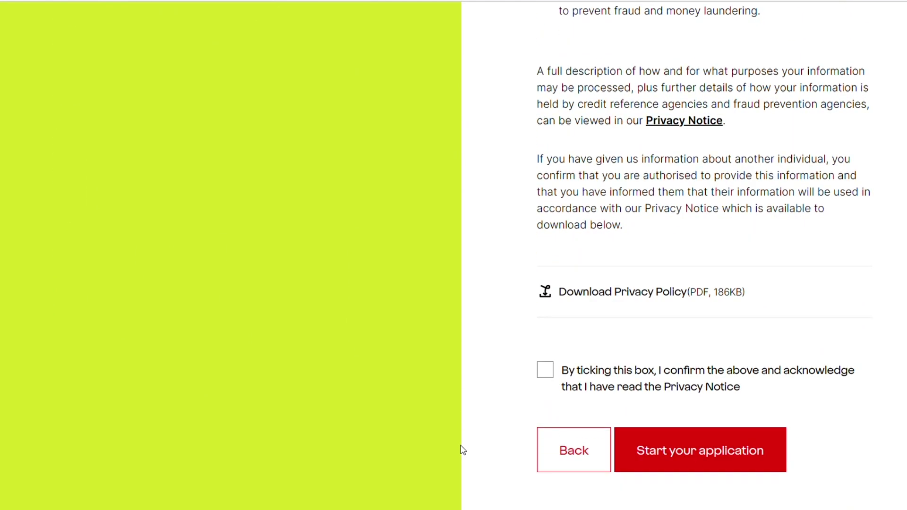
click(543, 372)
click(693, 449)
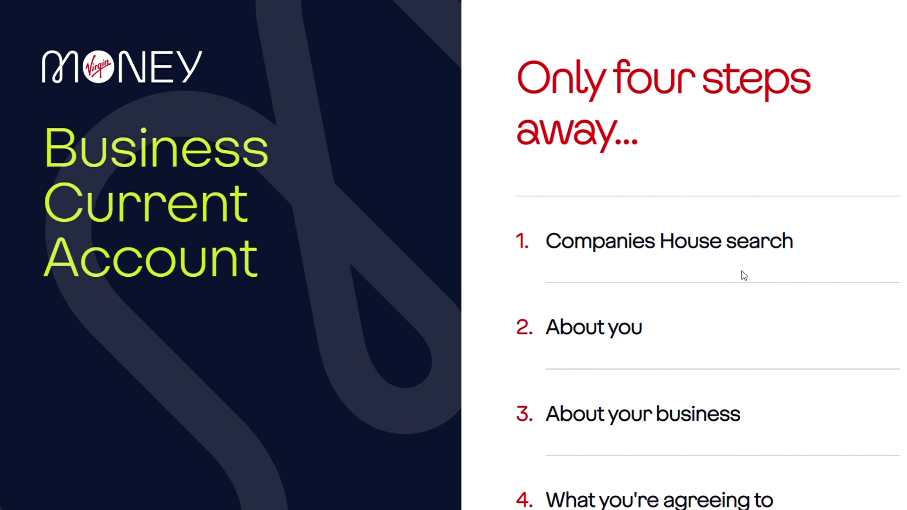
Search Companies House for 'Multiplied By' and submit MULTIPLIED BY LIMITED
scroll(775, 296, down, 2)
scroll(775, 300, down, 2)
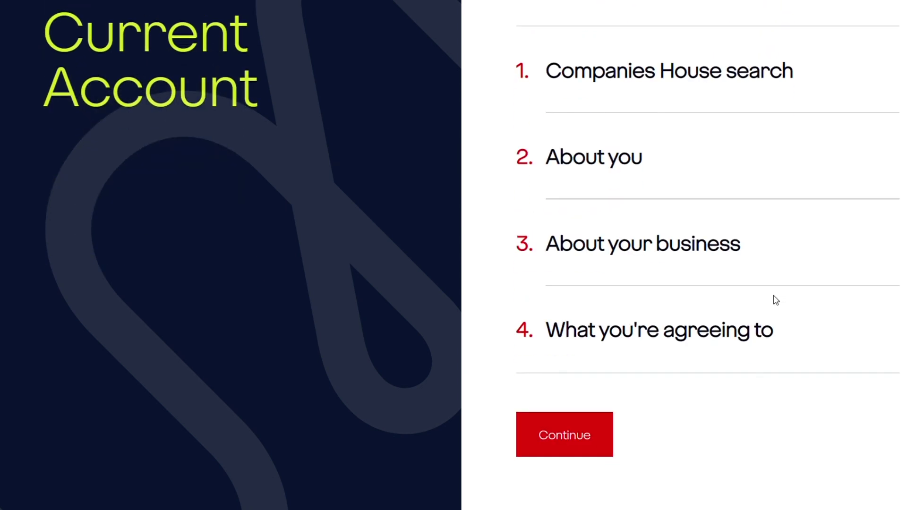
click(582, 443)
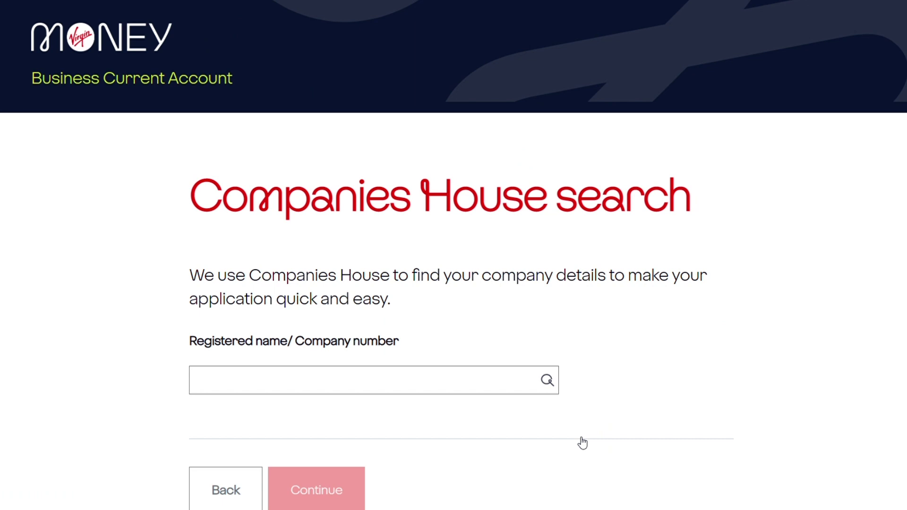
scroll(505, 393, down, 2)
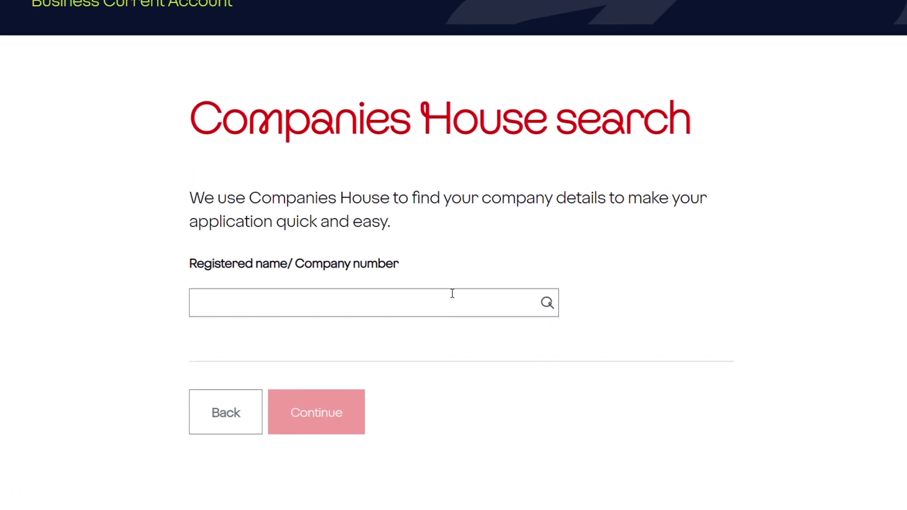
click(361, 304)
text(Multiplied By)
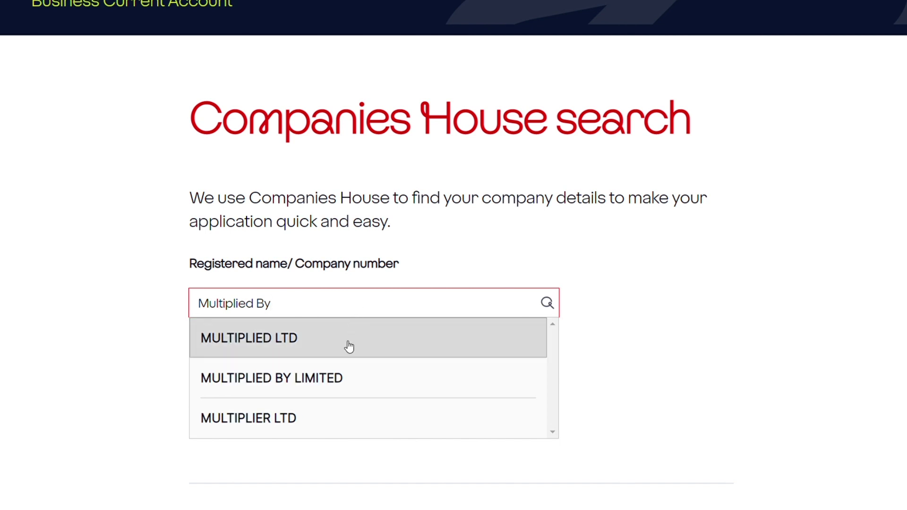
scroll(339, 372, down, 3)
click(333, 297)
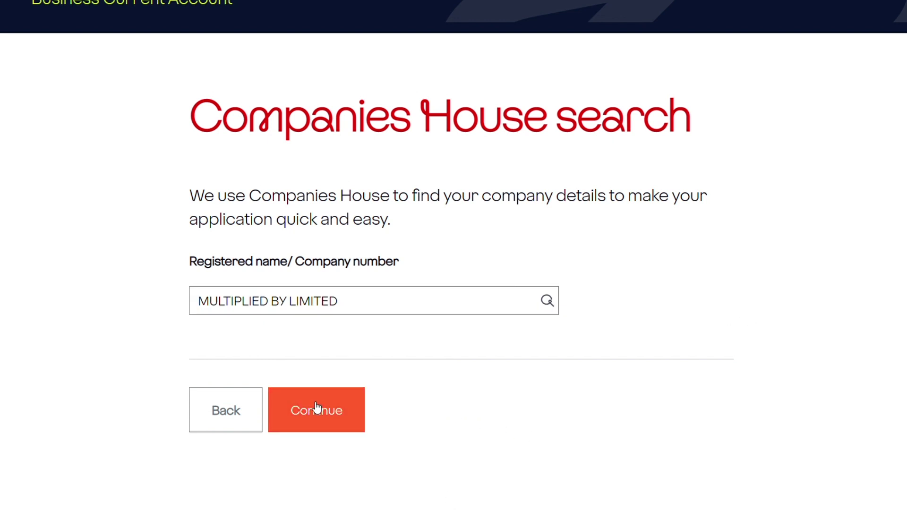
click(317, 407)
Confirm the company details and the listed director details are correct
scroll(313, 406, down, 3)
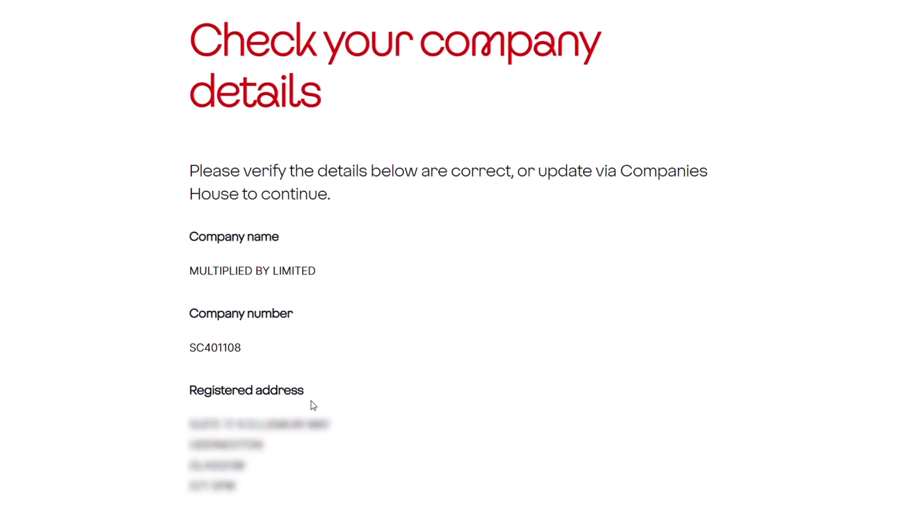
scroll(313, 406, down, 2)
scroll(313, 406, down, 2)
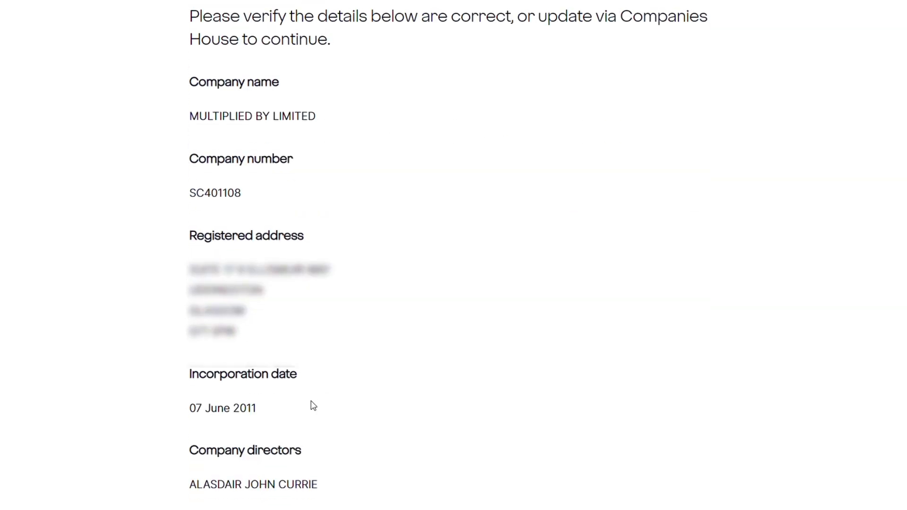
scroll(397, 257, down, 4)
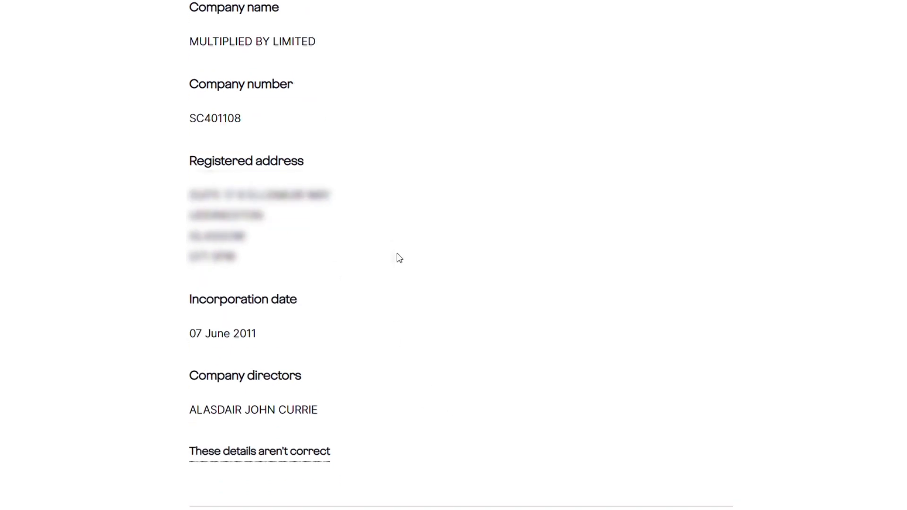
click(348, 417)
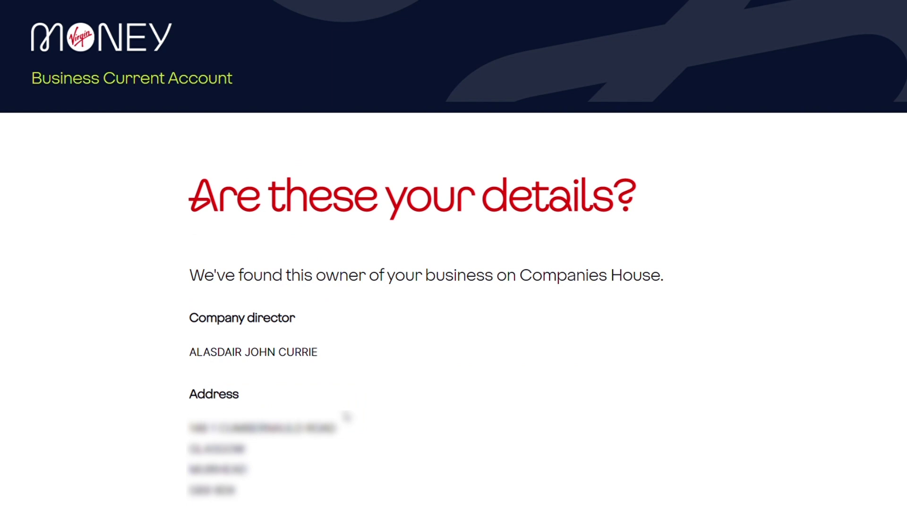
scroll(346, 416, down, 8)
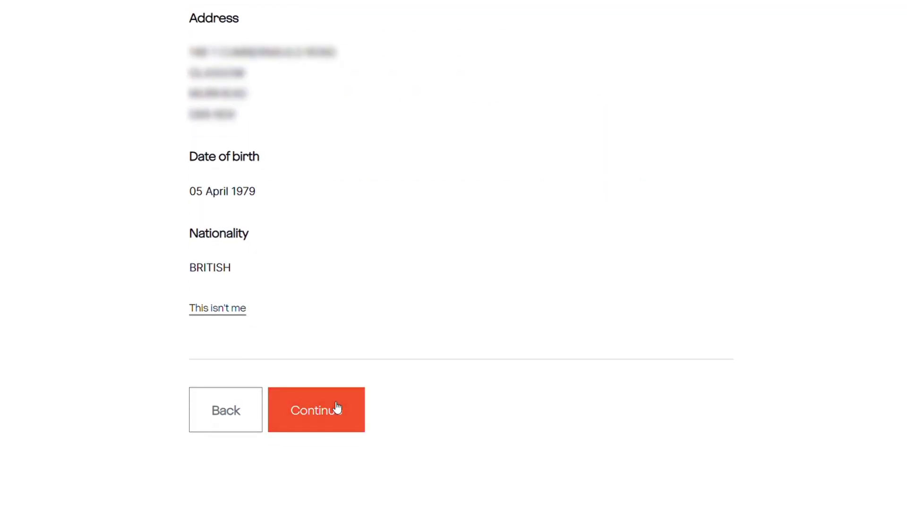
click(333, 404)
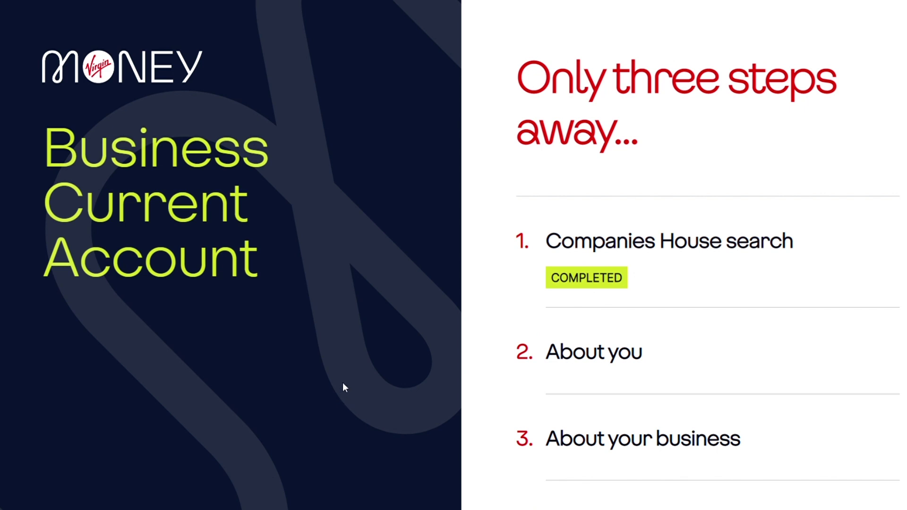
Enter the personal email address, mark it as also used for business, and request a passcode
scroll(356, 379, down, 4)
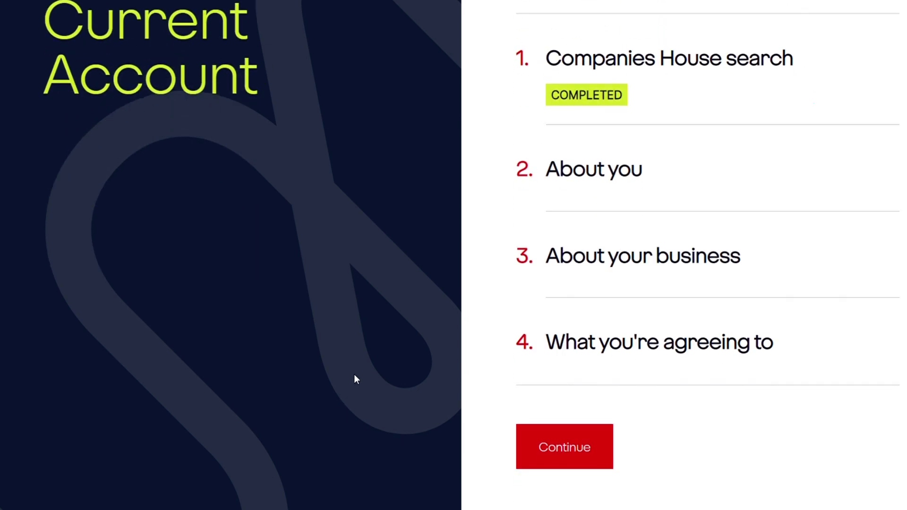
click(603, 435)
click(509, 389)
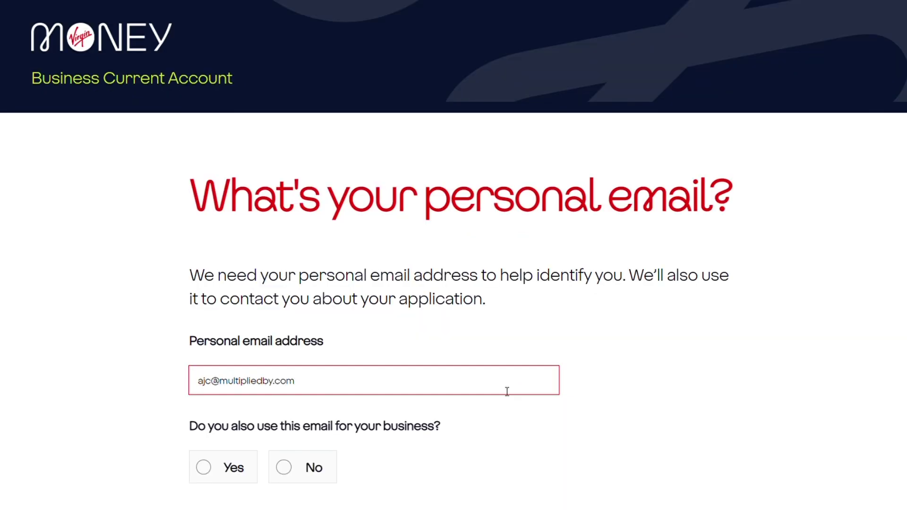
click(203, 468)
scroll(386, 451, down, 3)
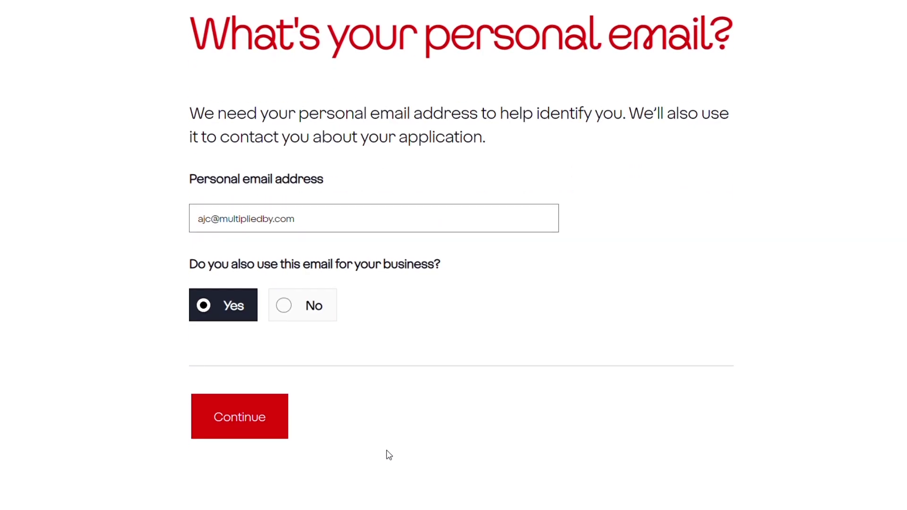
click(263, 410)
Verify the email with the emailed verification code
scroll(264, 410, down, 5)
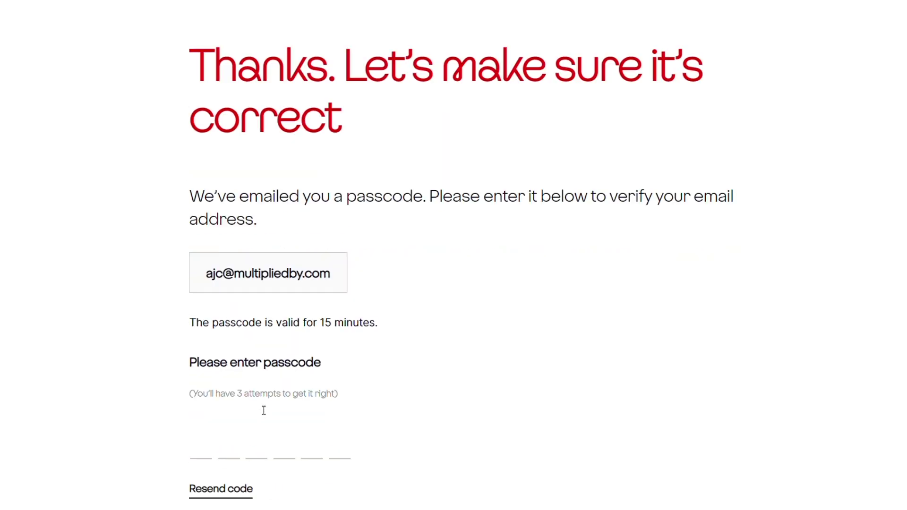
scroll(236, 415, up, 2)
click(211, 419)
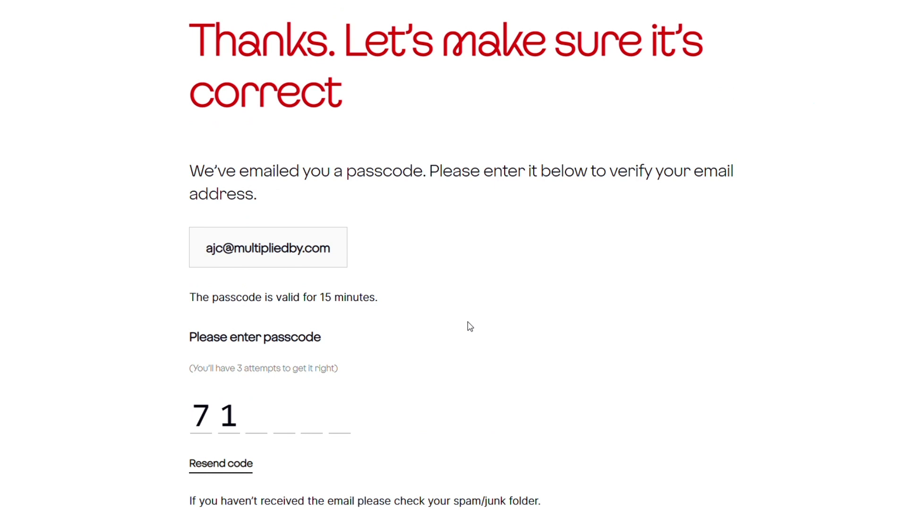
scroll(469, 324, down, 3)
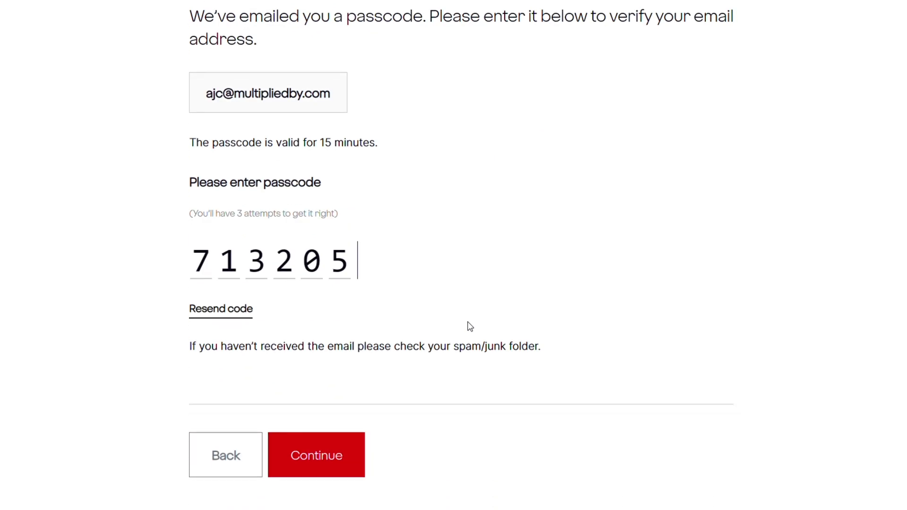
click(341, 447)
Enter the mobile phone number, mark it as also used for business, and submit it
scroll(352, 448, down, 4)
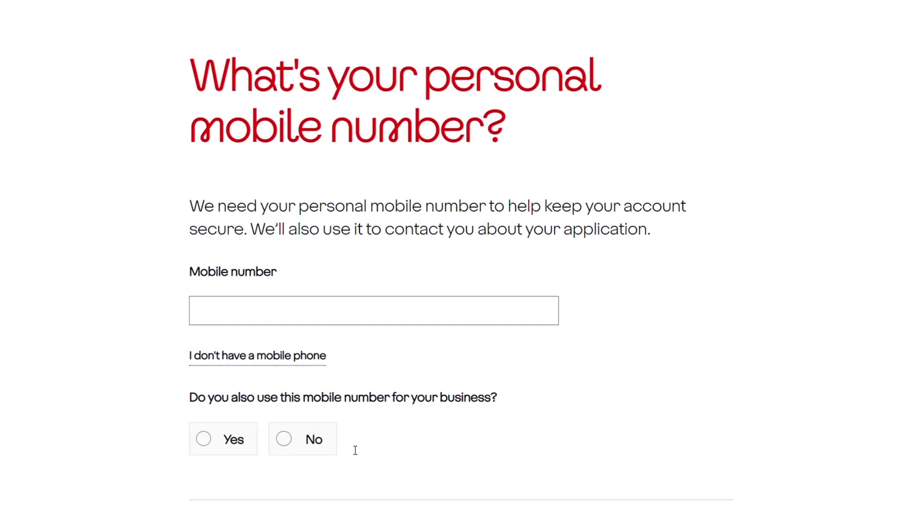
click(351, 315)
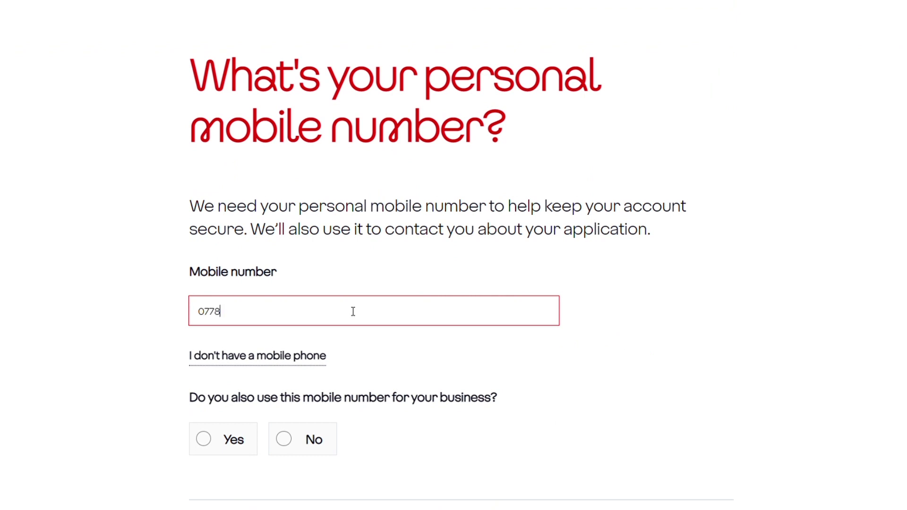
scroll(353, 311, down, 2)
click(217, 370)
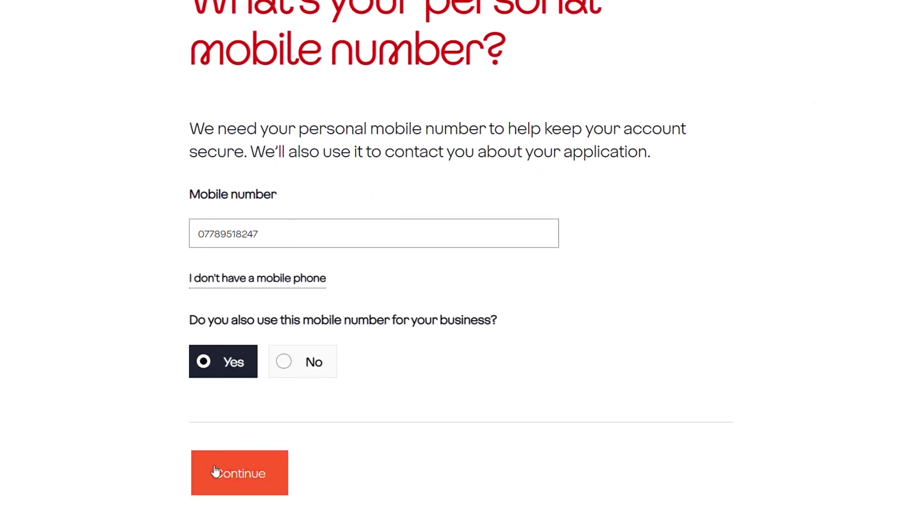
click(212, 471)
Verify the mobile number with the texted verification code
click(197, 416)
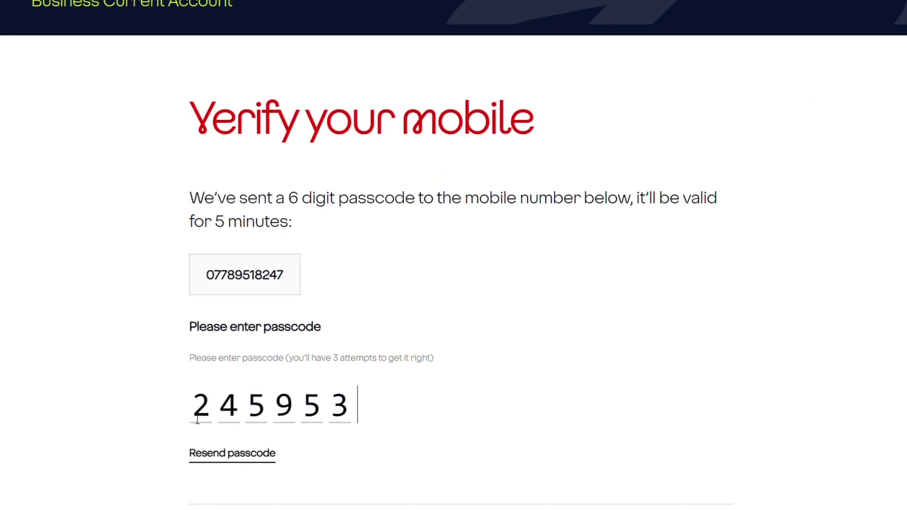
scroll(198, 419, down, 2)
click(222, 477)
click(195, 395)
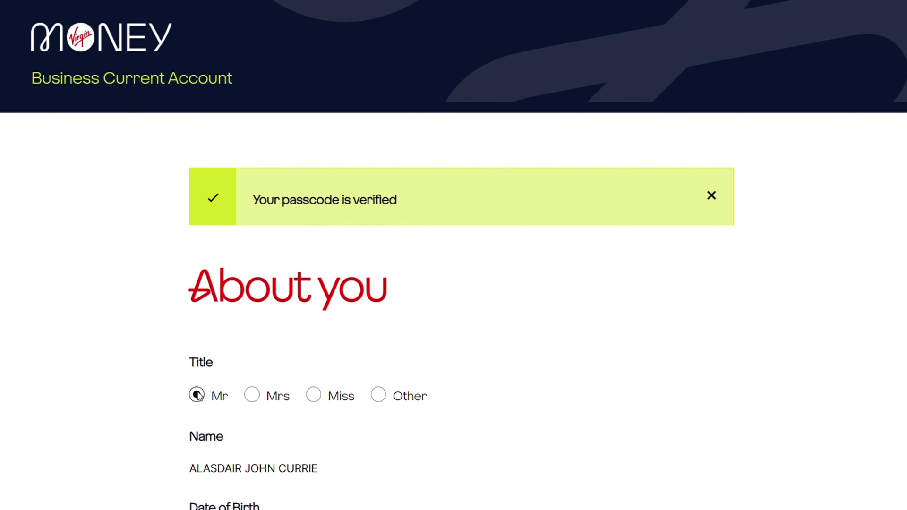
scroll(447, 376, down, 5)
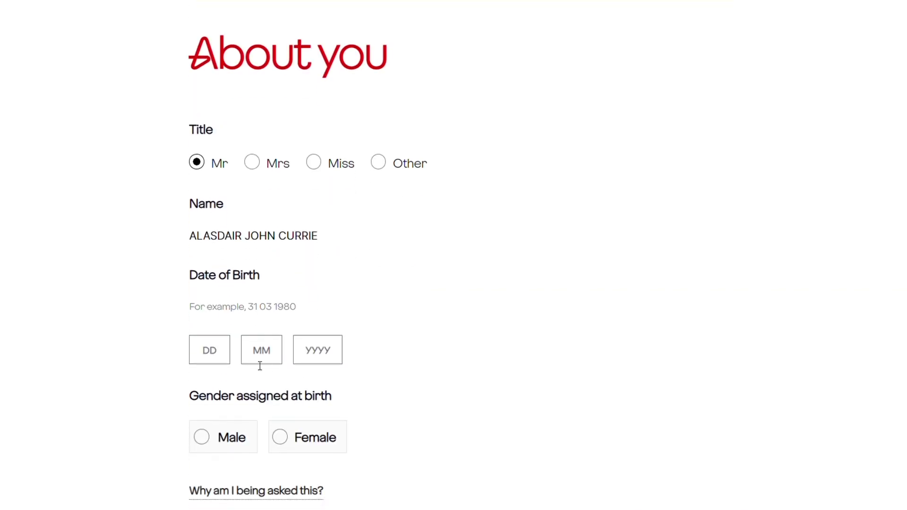
click(201, 356)
key(Tab)
key(Tab)
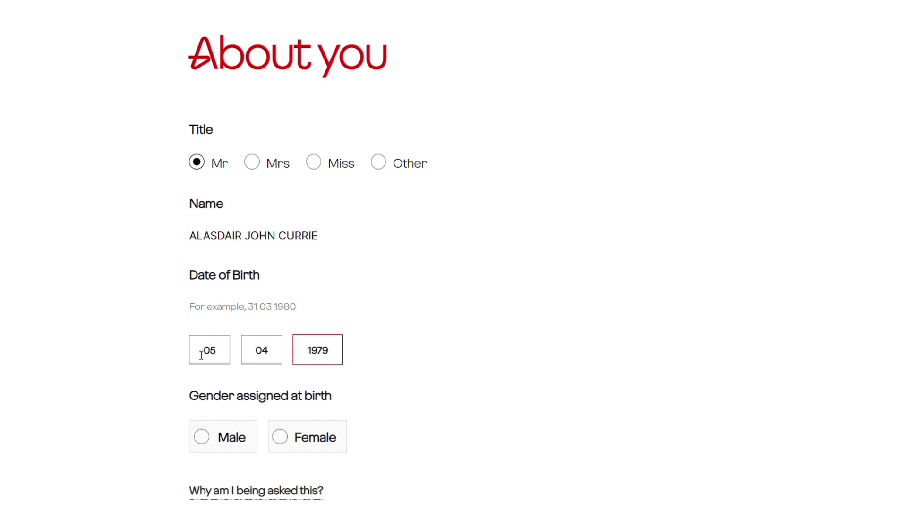
click(210, 446)
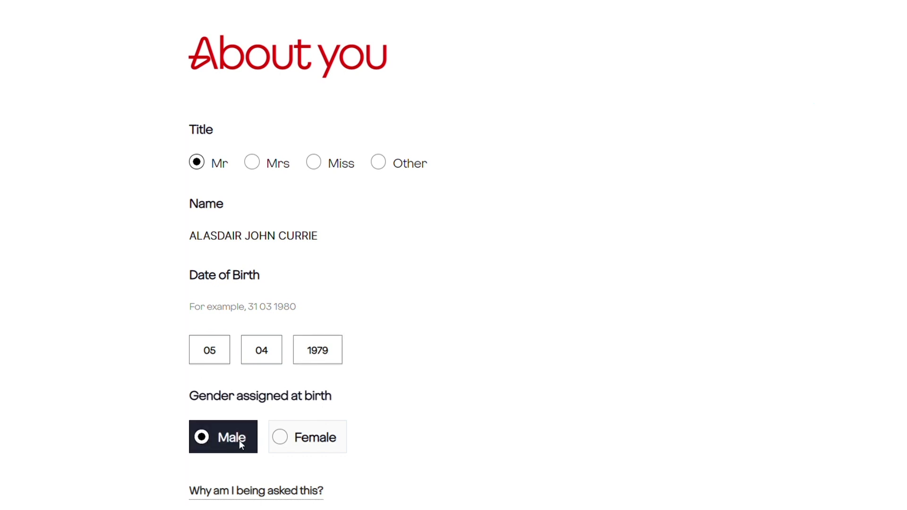
scroll(465, 409, down, 3)
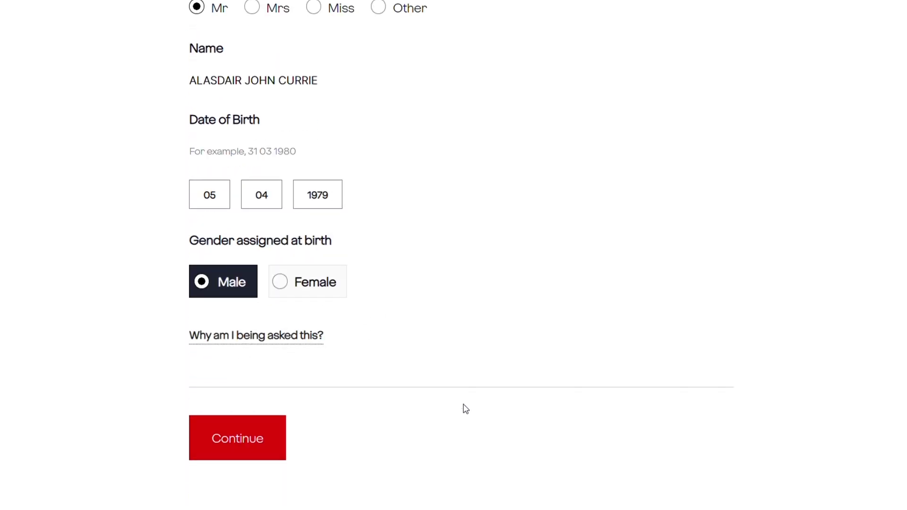
click(243, 433)
Look up the postcode, select the current address, and enter move-in date 09/2020
click(270, 392)
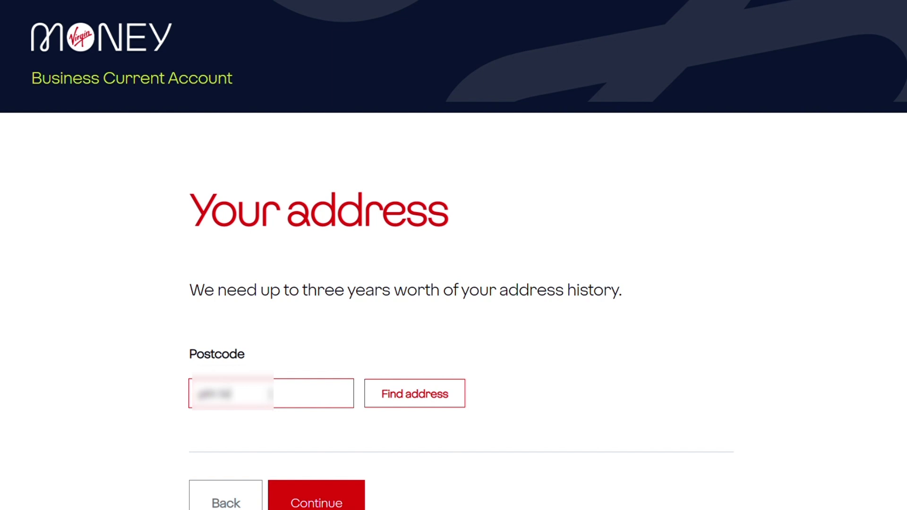
click(405, 394)
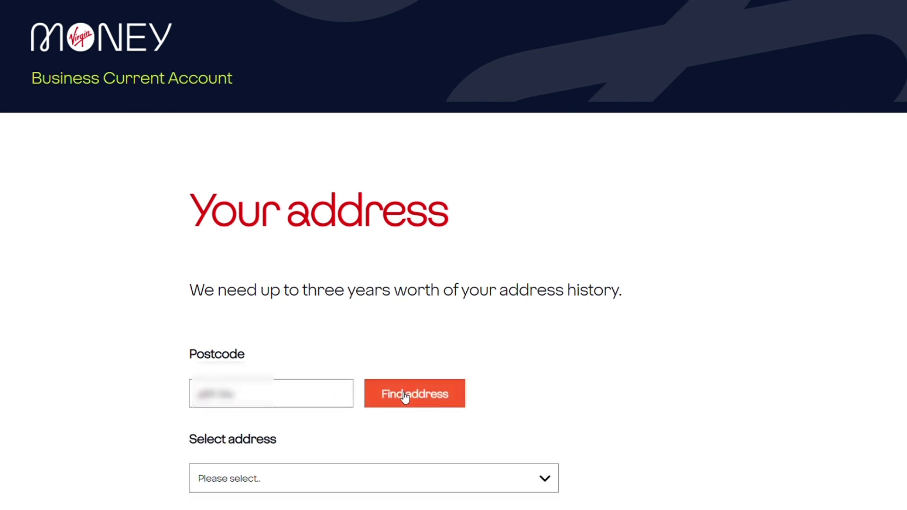
scroll(405, 396, down, 2)
click(404, 398)
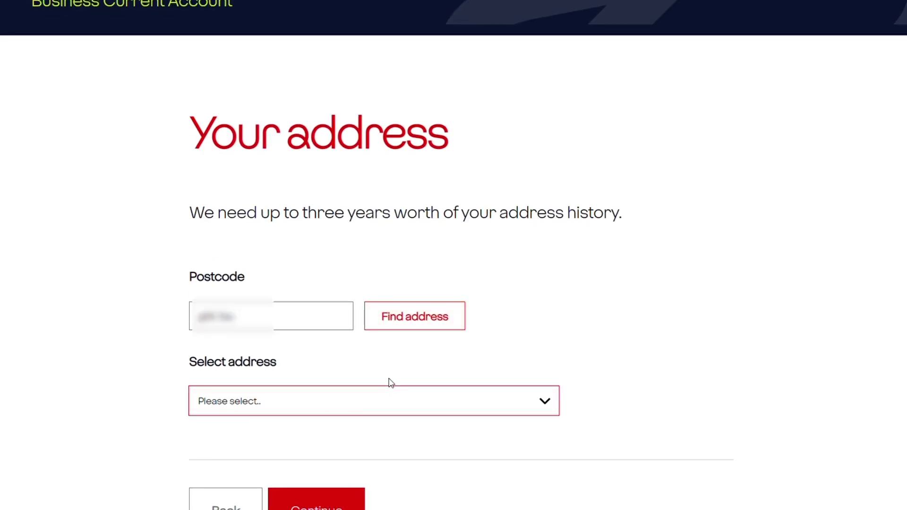
click(387, 375)
scroll(406, 457, down, 1)
scroll(406, 457, down, 2)
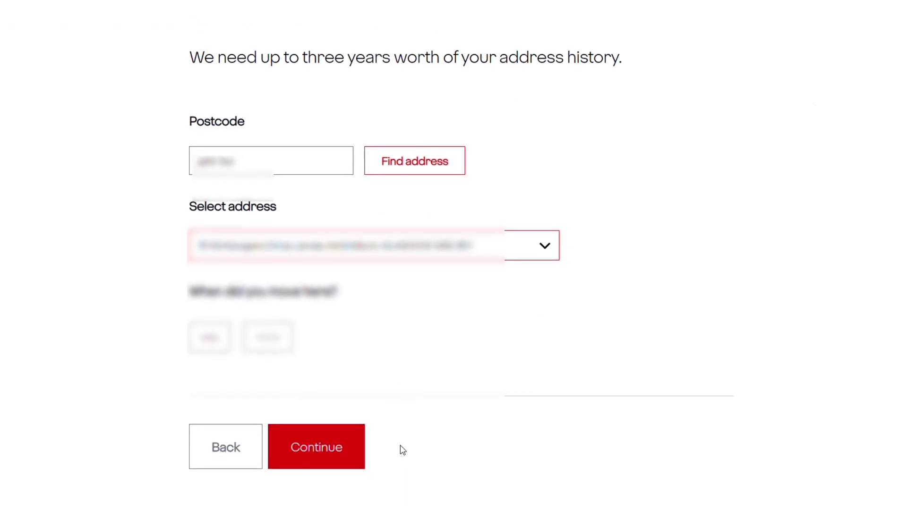
click(211, 337)
text(092020)
Submit the address, then set country of birth to United Kingdom and UK citizen to Yes
click(318, 443)
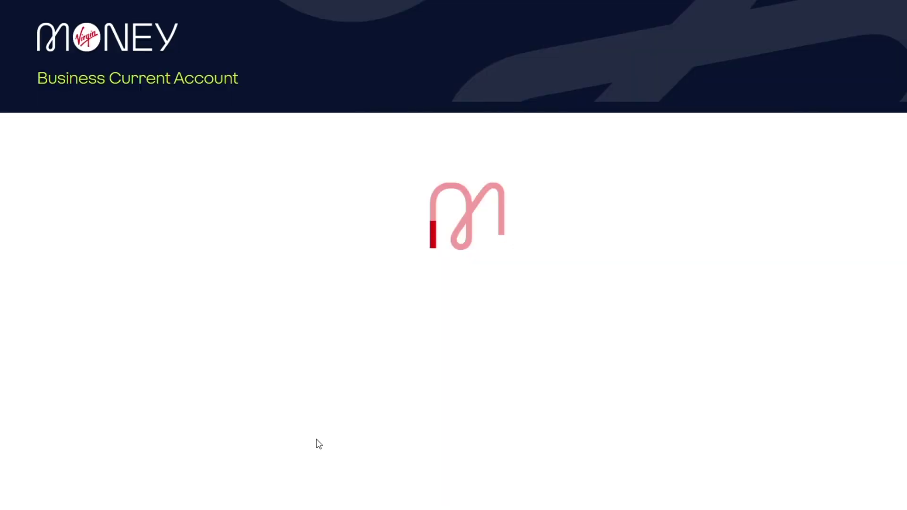
scroll(319, 444, down, 5)
click(341, 264)
click(251, 24)
click(204, 366)
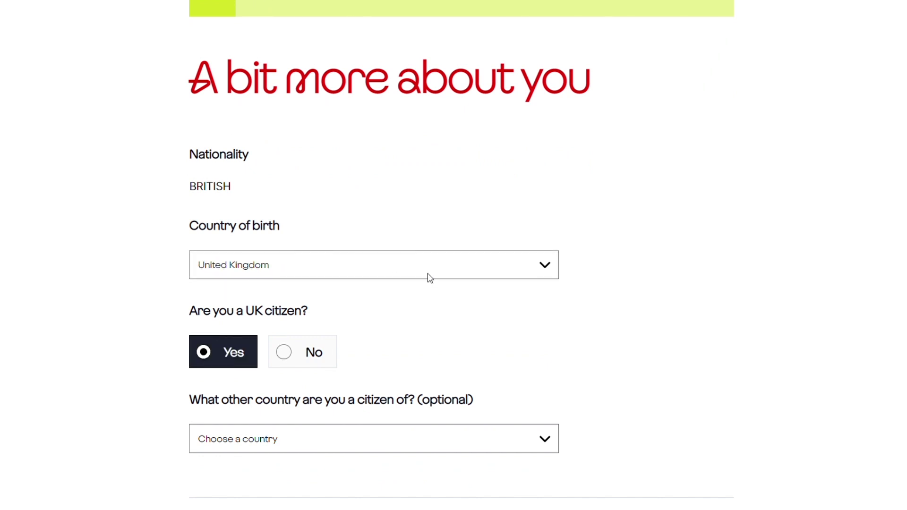
scroll(436, 272, down, 2)
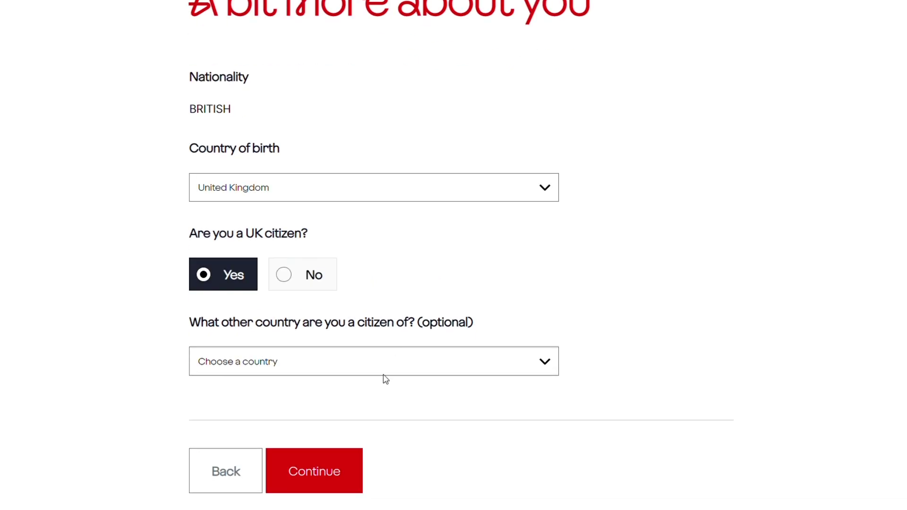
click(333, 481)
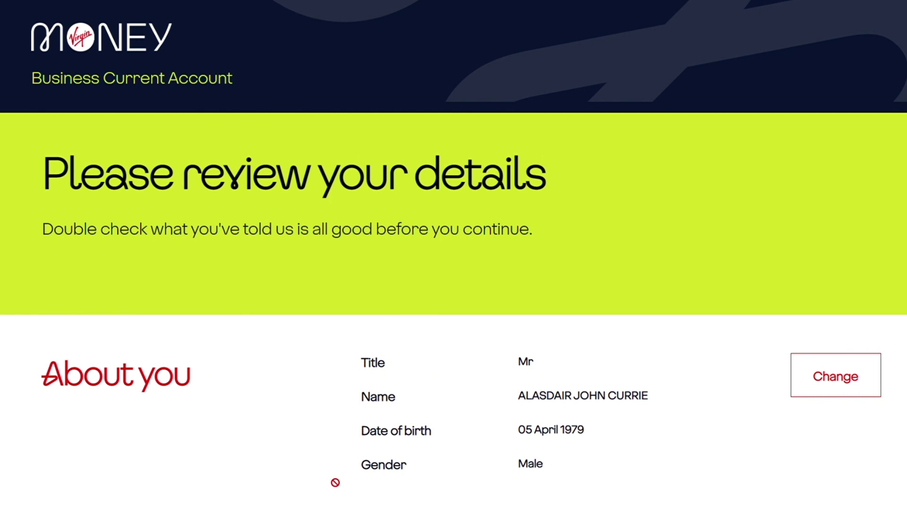
Review the entered personal details and confirm they look correct
scroll(334, 482, down, 2)
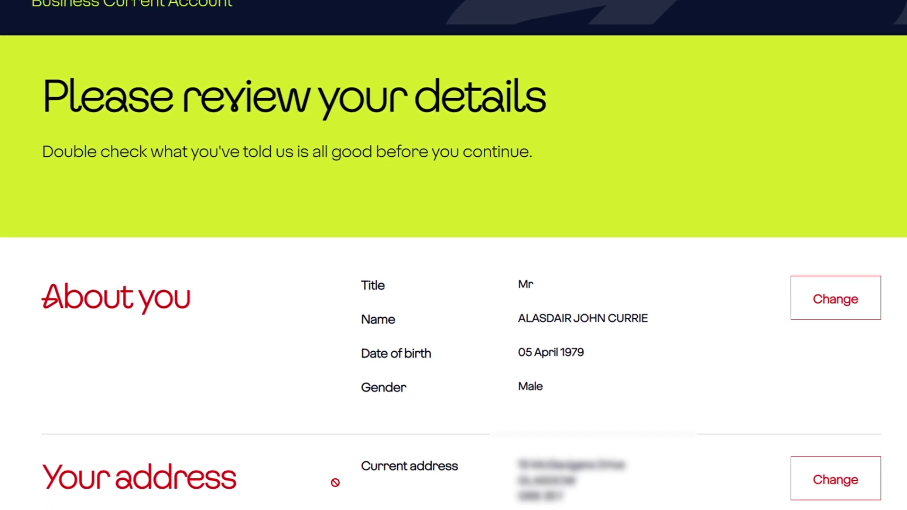
scroll(335, 482, down, 1)
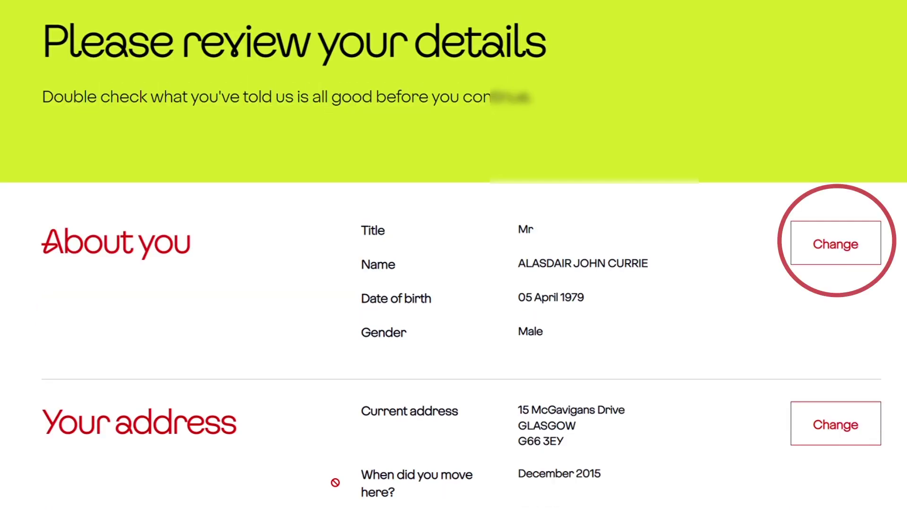
scroll(335, 482, down, 2)
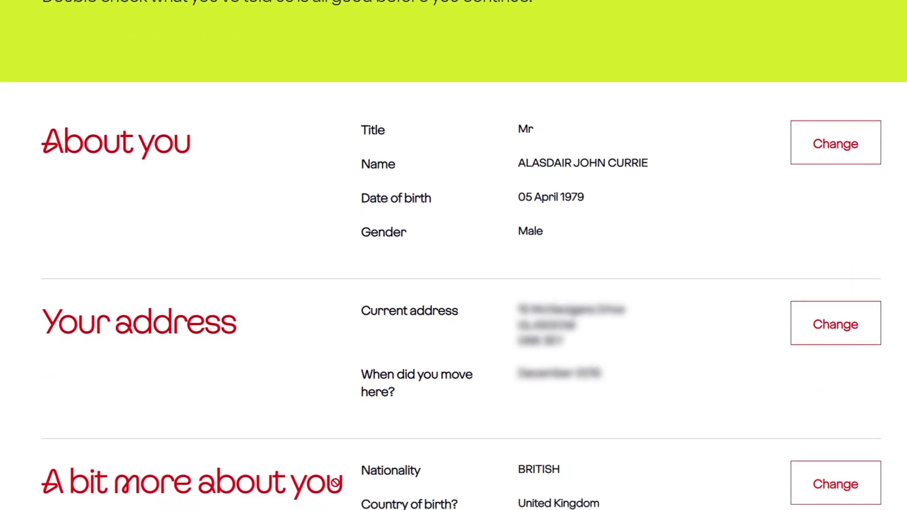
scroll(335, 482, down, 3)
scroll(335, 482, down, 2)
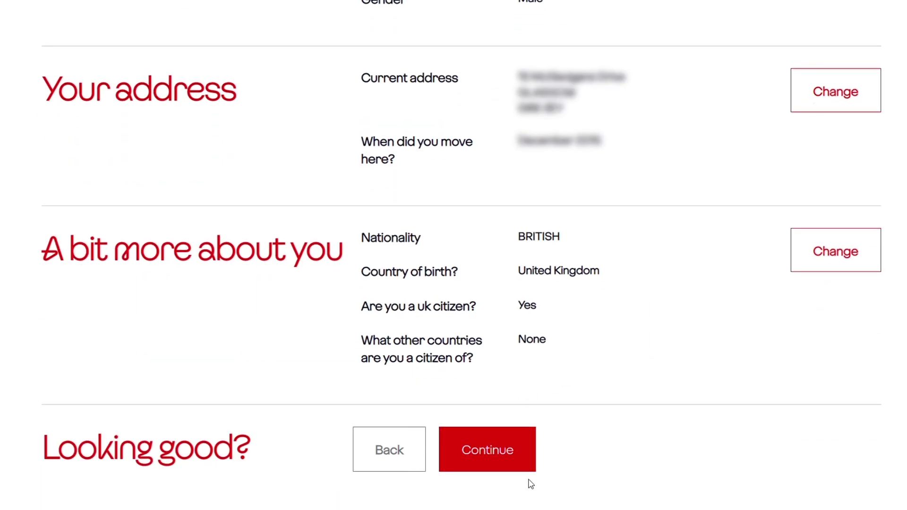
click(526, 458)
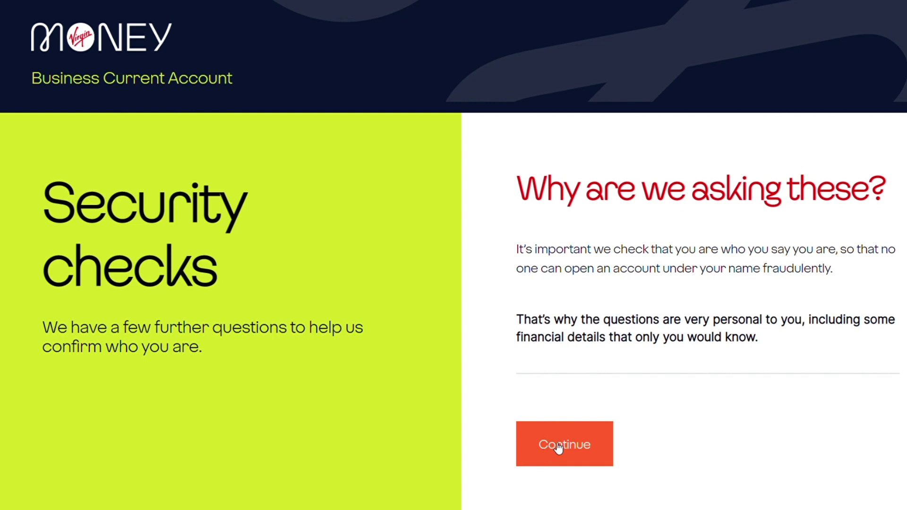
Begin the security checks to bring up Question 1 on the last personal credit card
scroll(559, 447, down, 1)
click(569, 426)
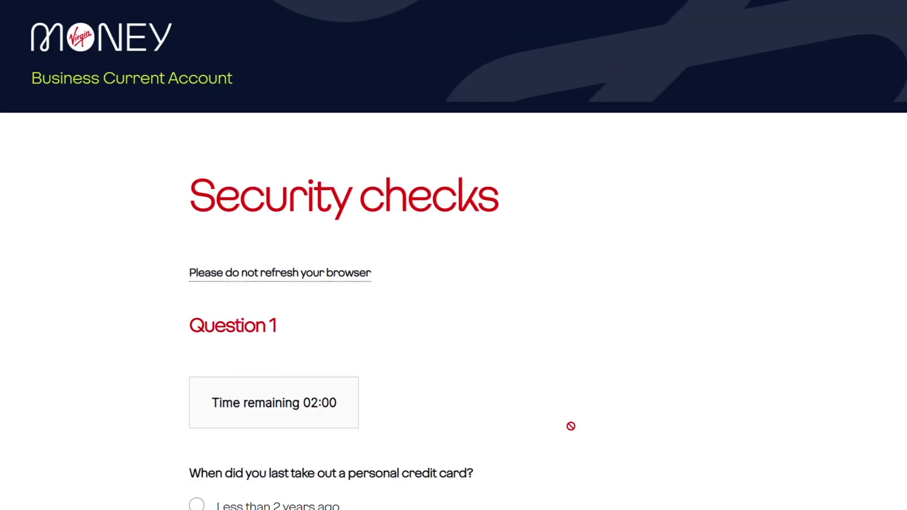
scroll(571, 426, down, 3)
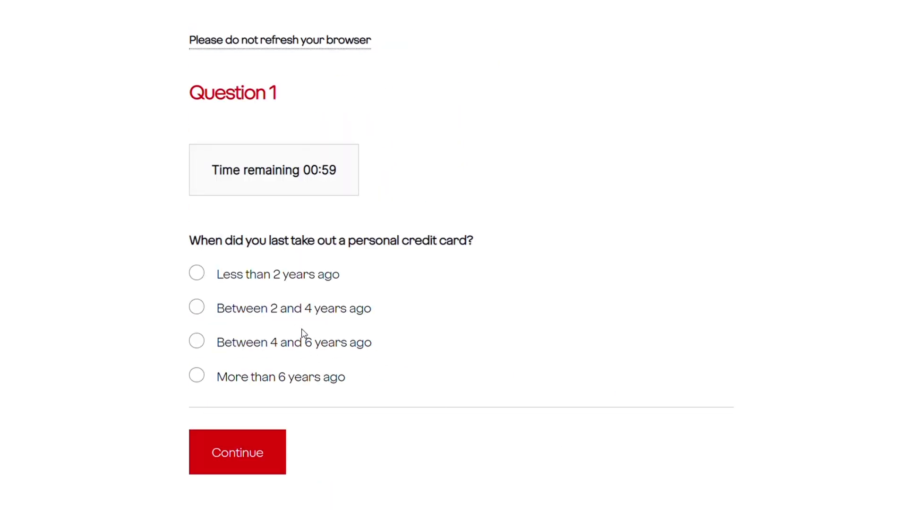
click(300, 311)
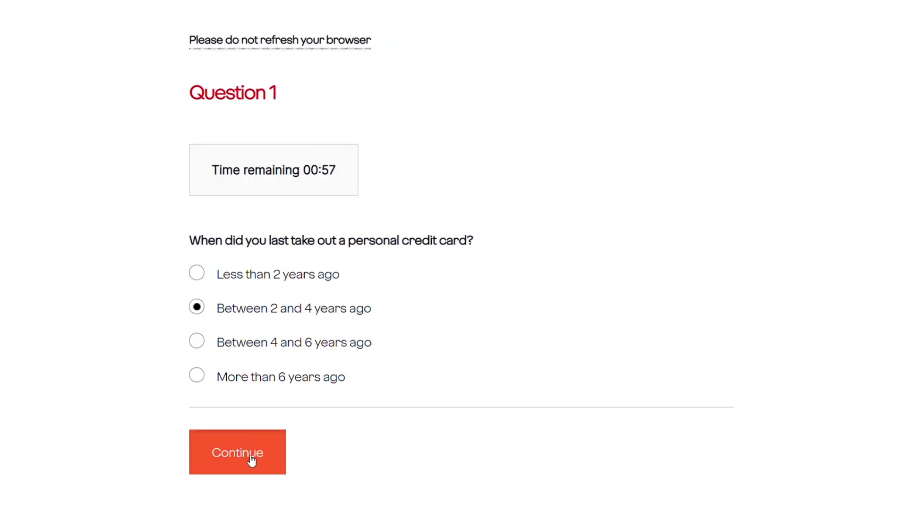
click(249, 461)
scroll(480, 409, down, 6)
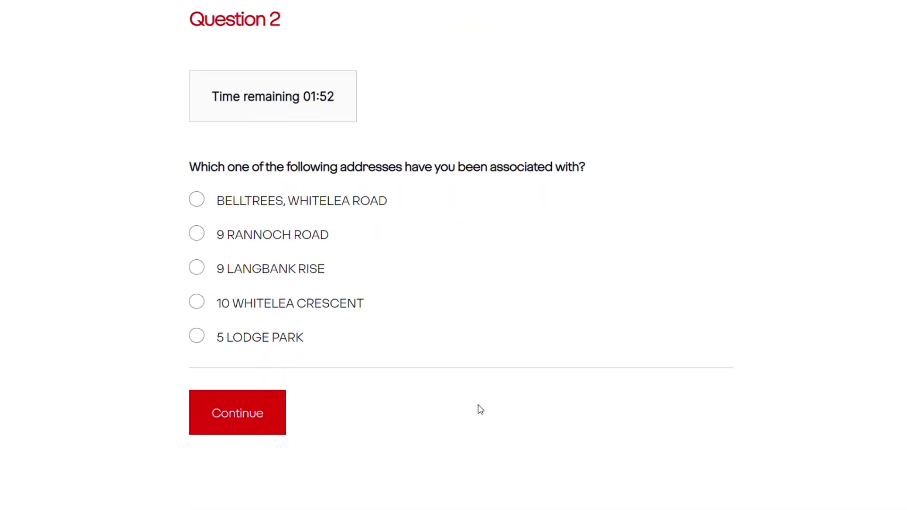
click(344, 305)
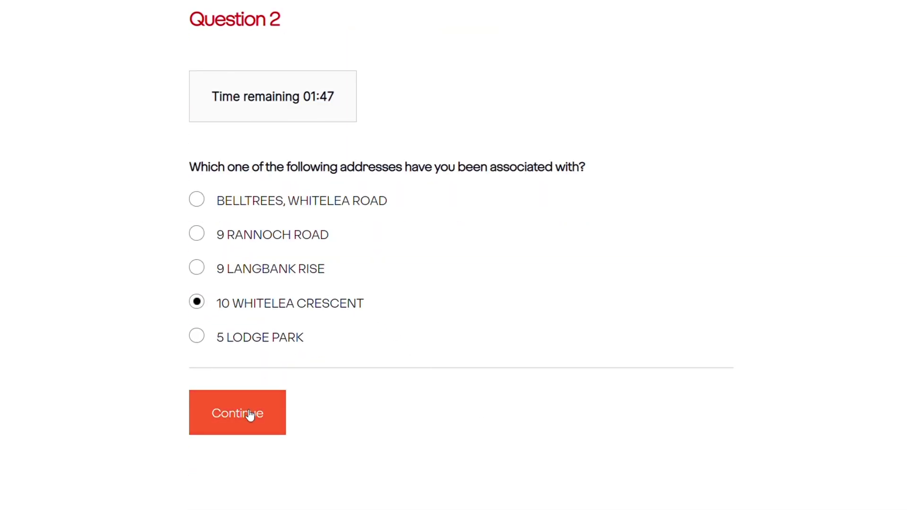
click(249, 415)
scroll(403, 398, down, 3)
scroll(403, 398, down, 4)
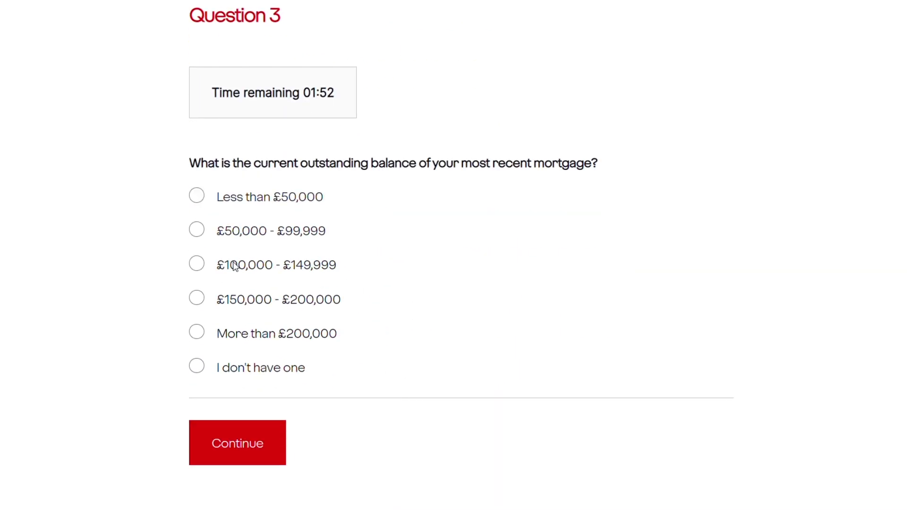
click(235, 265)
click(227, 444)
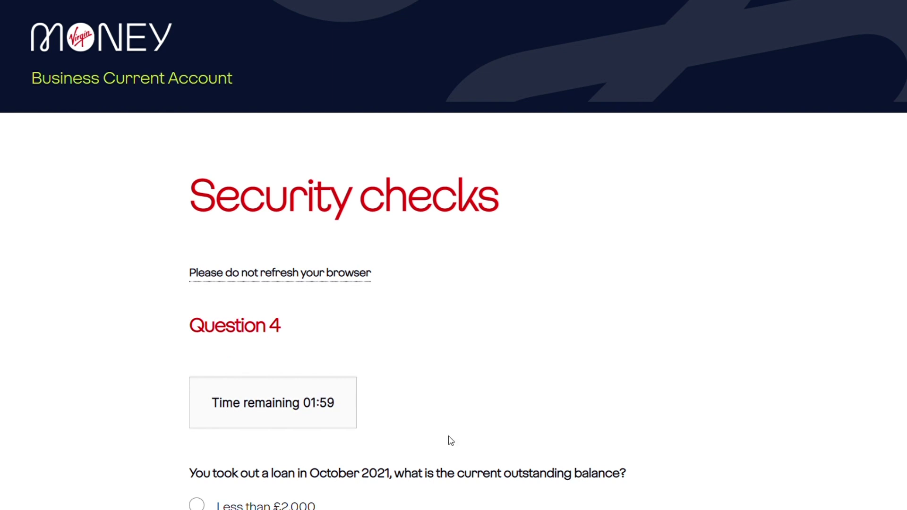
scroll(414, 442, down, 5)
scroll(453, 435, down, 2)
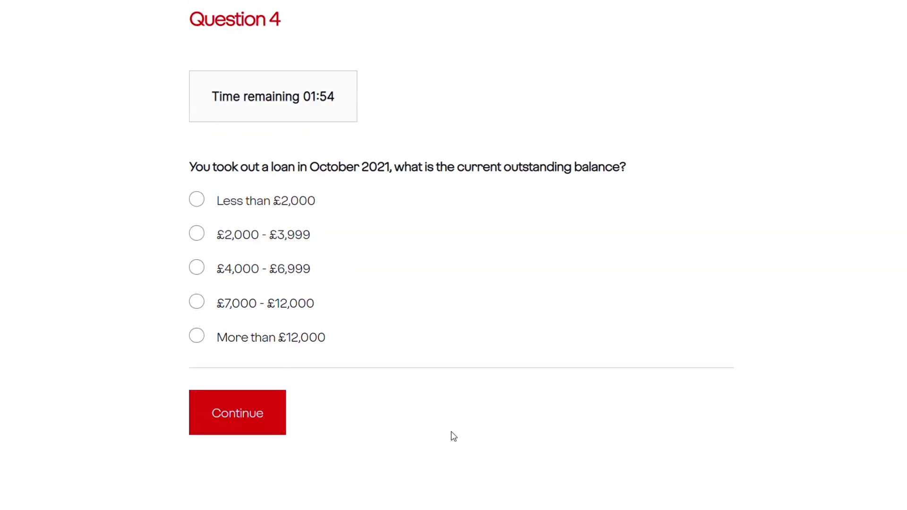
click(249, 236)
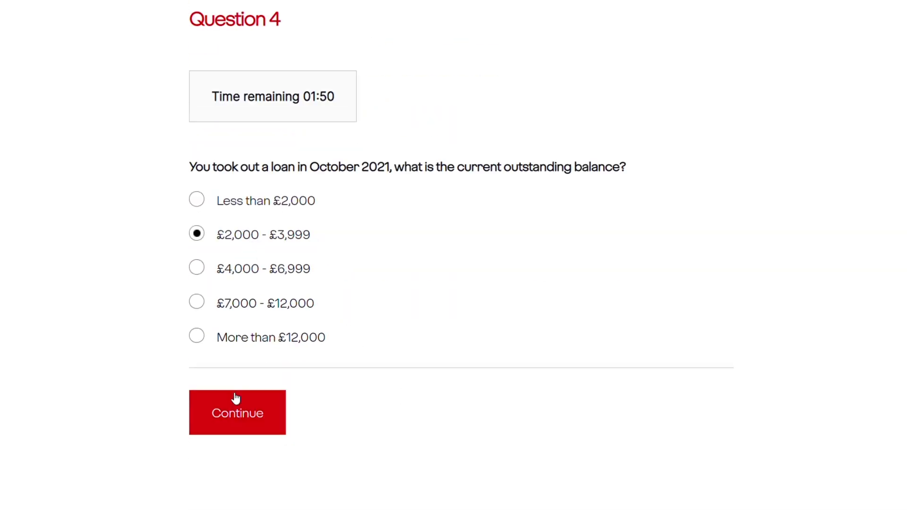
click(228, 418)
scroll(228, 418, down, 5)
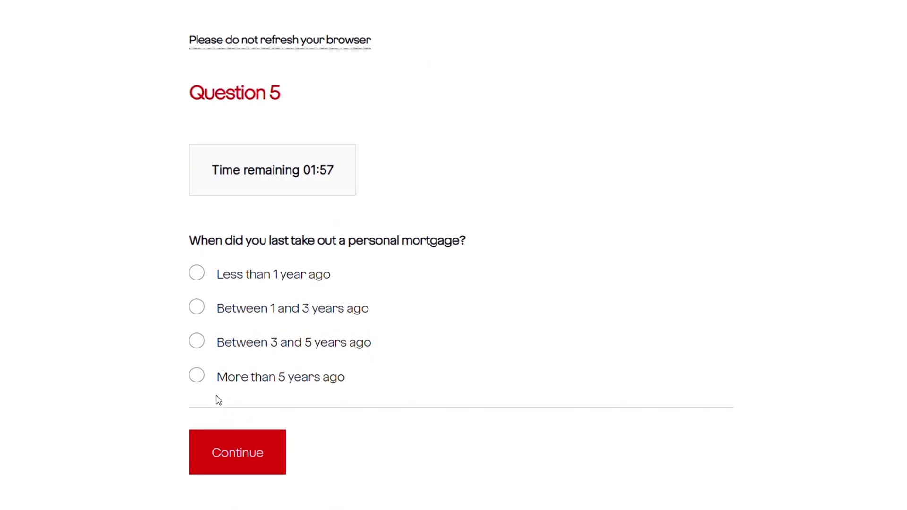
click(198, 308)
click(241, 441)
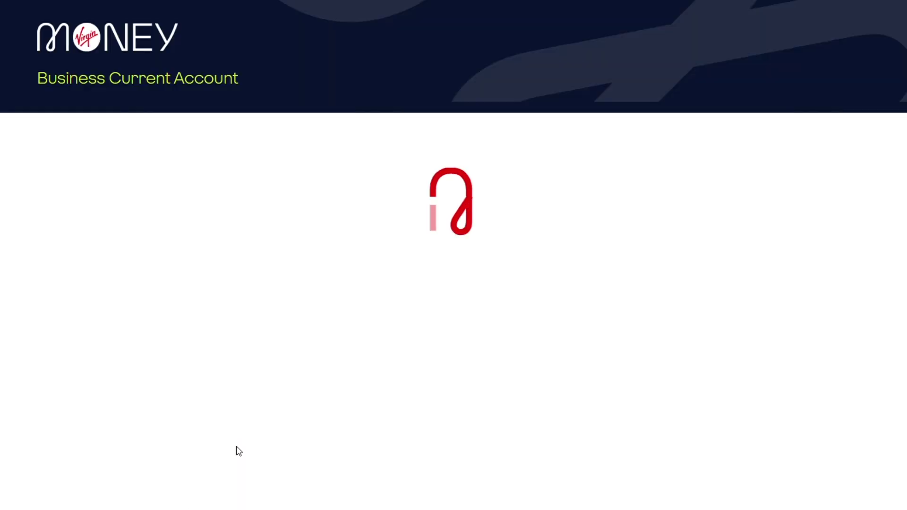